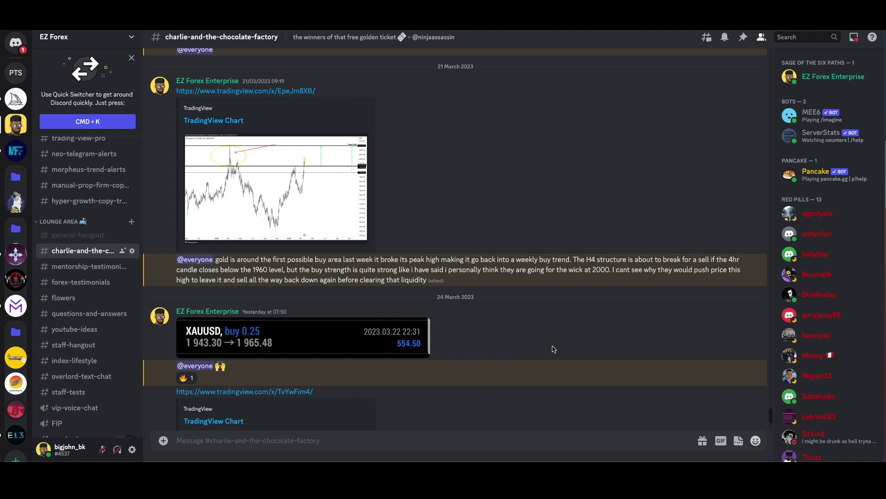
View the first shared gold chart enlarged, close it, and scroll to the second TradingView chart.
{"action": "left_click", "coordinate": [335, 197]}
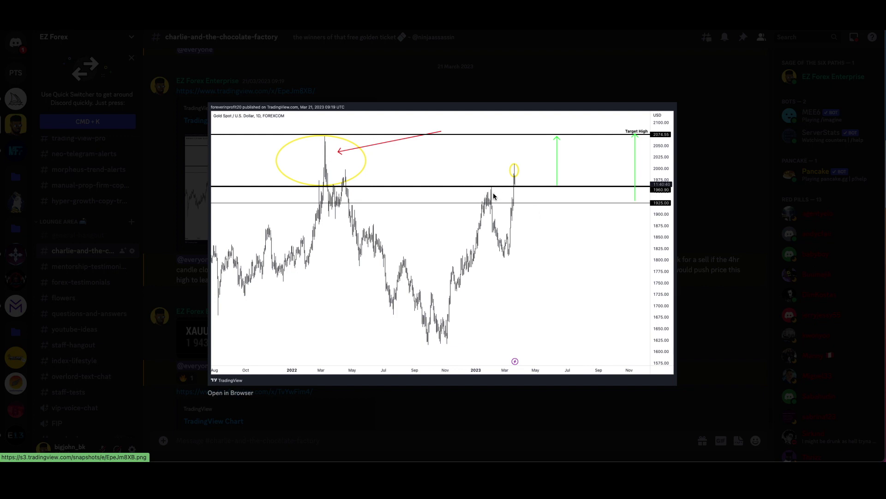
{"action": "key", "text": "Escape"}
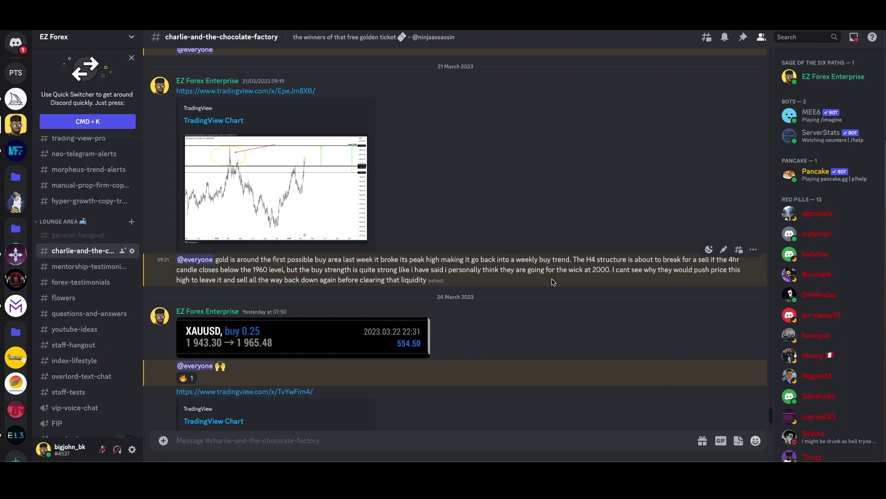
{"action": "scroll", "coordinate": [543, 302], "scroll_direction": "down", "scroll_amount": 3}
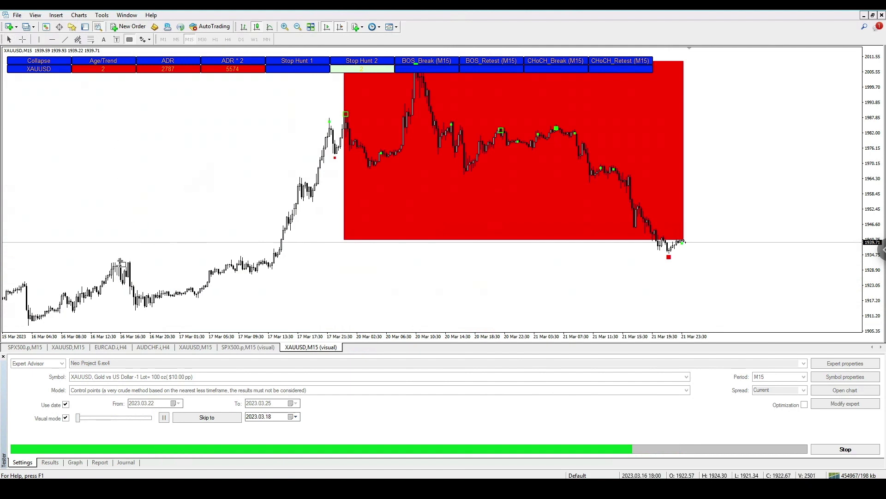
Draw a grey rectangle over the buy zone from the 16 Mar swing on the XAUUSD M15 chart.
{"action": "mouse_move", "coordinate": [111, 258]}
{"action": "left_mouse_down"}
{"action": "mouse_move", "coordinate": [138, 273]}
{"action": "mouse_move", "coordinate": [409, 323]}
{"action": "mouse_move", "coordinate": [748, 311]}
{"action": "left_mouse_up"}
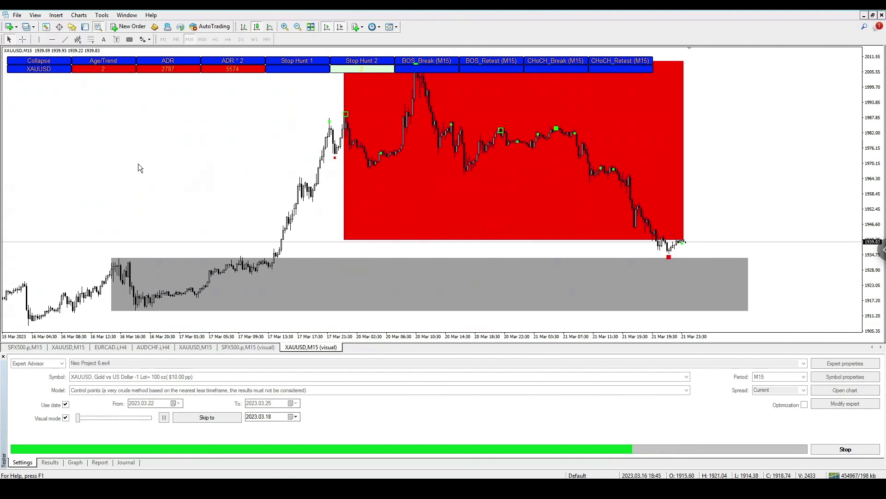
Place a horizontal line at 1925.76 inside the zone and raise the Visual mode speed.
{"action": "left_click", "coordinate": [52, 39]}
{"action": "left_click", "coordinate": [252, 278]}
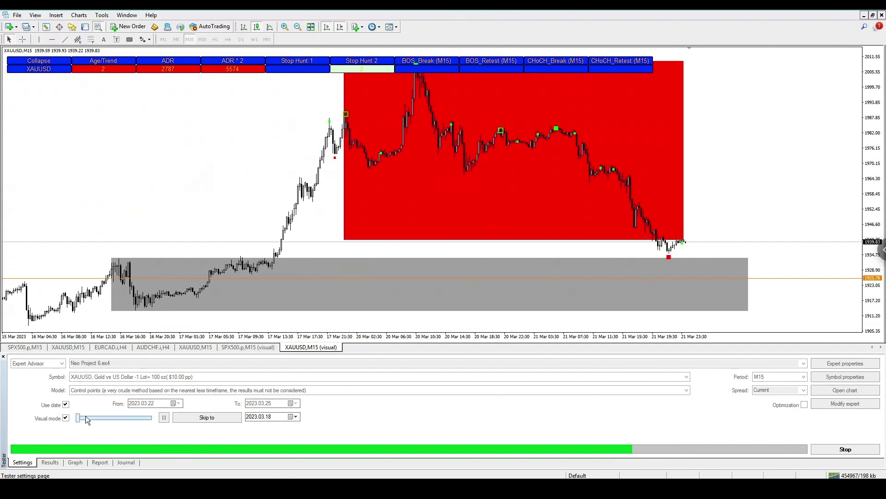
{"action": "left_click_drag", "start_coordinate": [77, 418], "coordinate": [152, 422]}
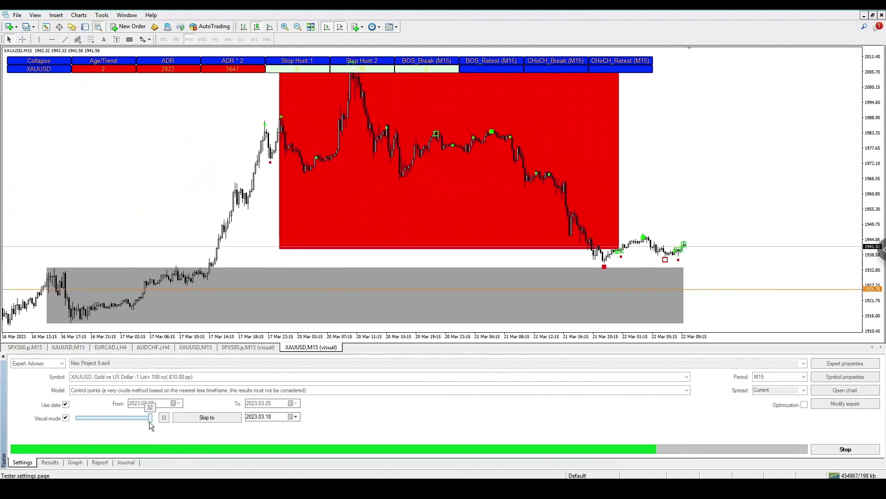
Slow the replay to minimum speed and add a horizontal line at 1942.61 on the swing high.
{"action": "left_click_drag", "start_coordinate": [150, 422], "coordinate": [1, 415]}
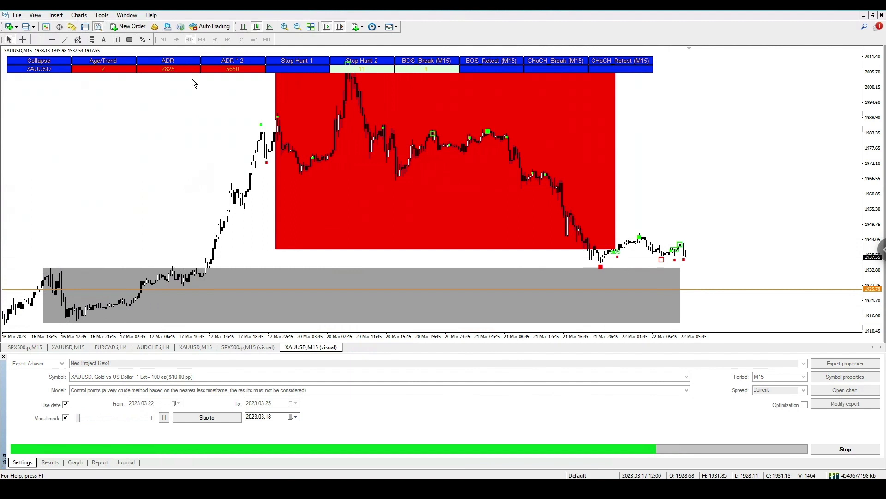
{"action": "key", "text": "plus"}
{"action": "key", "text": "plus"}
{"action": "key", "text": "plus"}
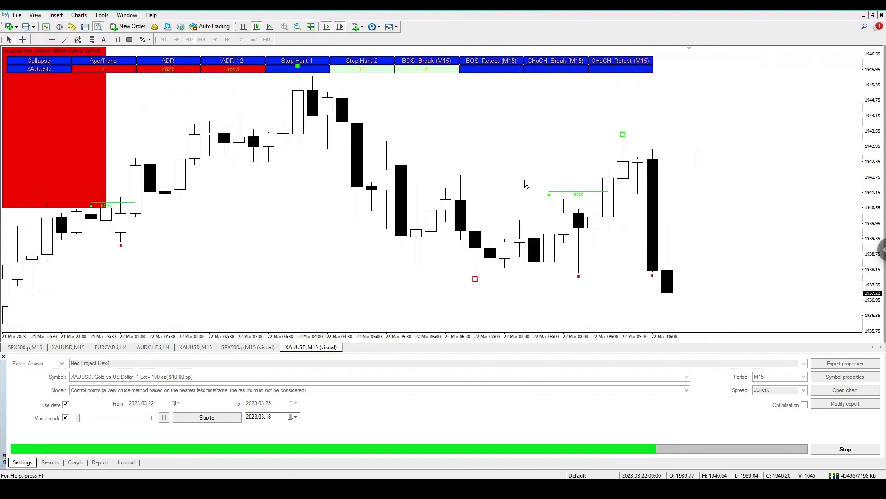
{"action": "left_click", "coordinate": [54, 39]}
{"action": "left_click", "coordinate": [605, 178]}
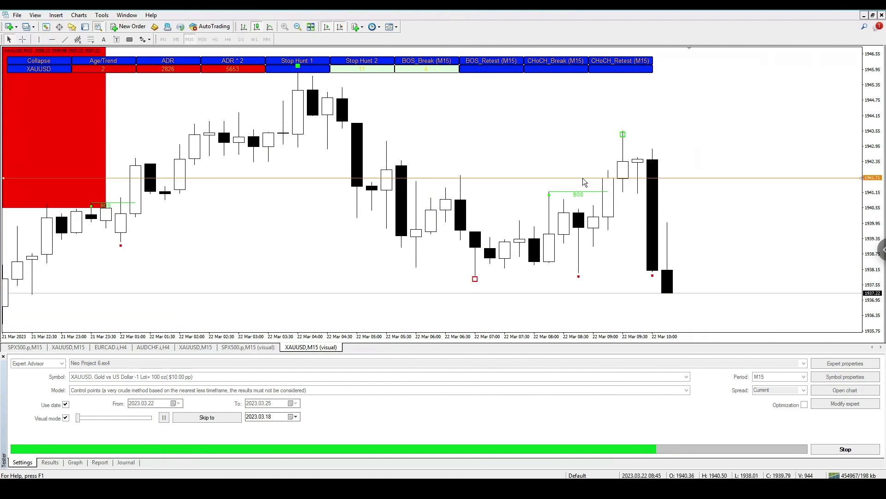
{"action": "left_click_drag", "start_coordinate": [583, 181], "coordinate": [588, 142]}
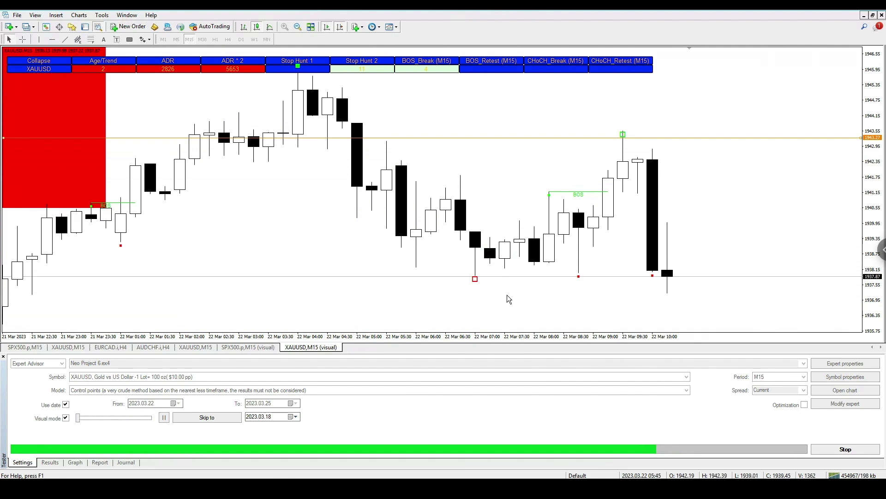
{"action": "left_click_drag", "start_coordinate": [879, 178], "coordinate": [870, 327]}
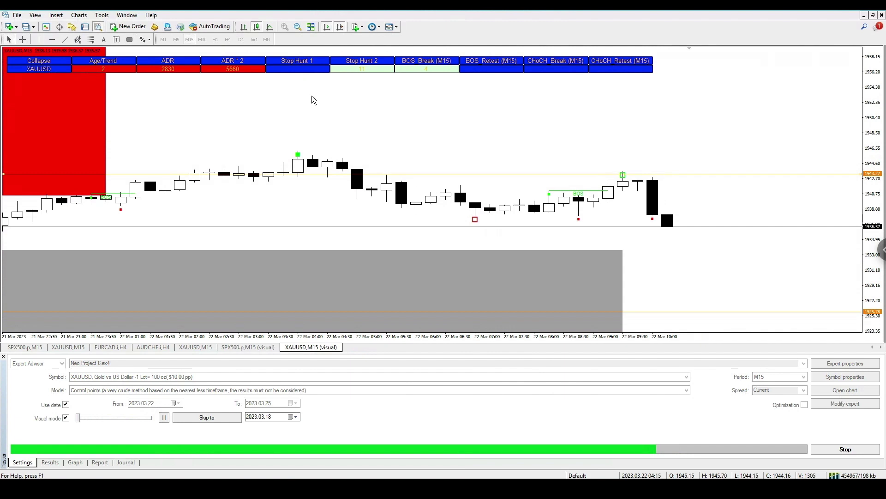
{"action": "key", "text": "minus"}
{"action": "key", "text": "minus"}
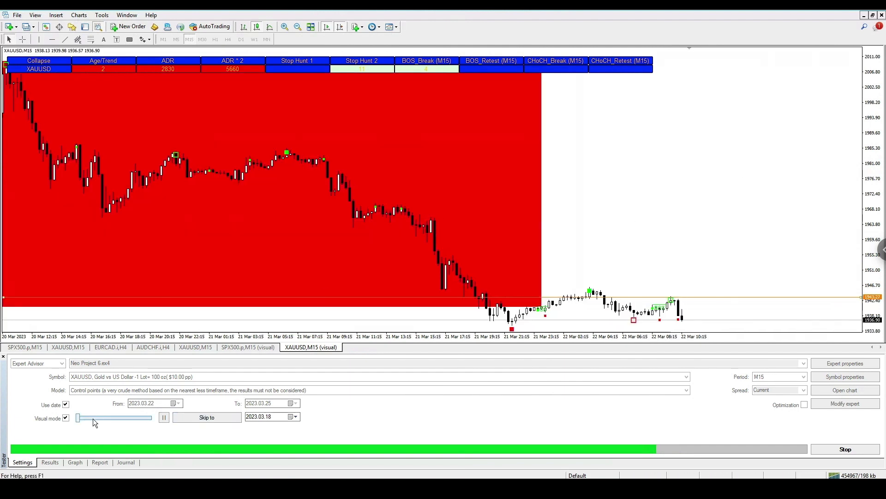
Move the 1925.78 zone line up to 1933.97 and speed the replay back up.
{"action": "left_click_drag", "start_coordinate": [80, 417], "coordinate": [156, 422]}
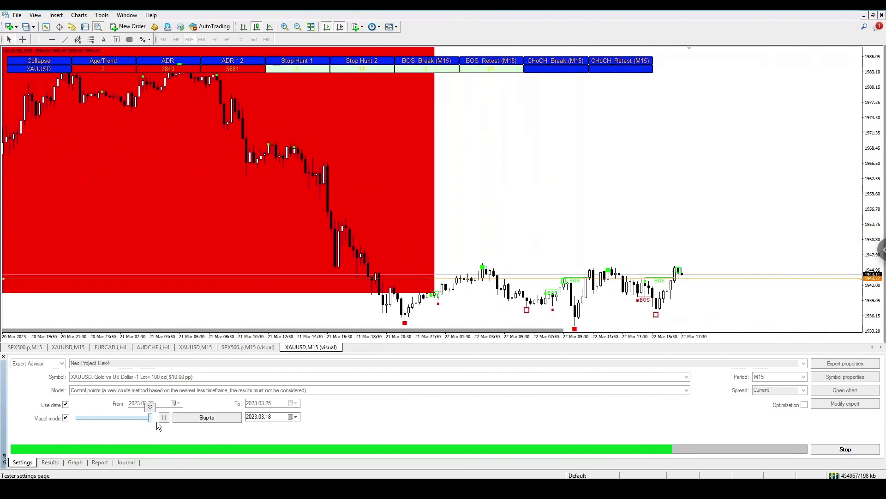
{"action": "left_click_drag", "start_coordinate": [156, 422], "coordinate": [78, 418]}
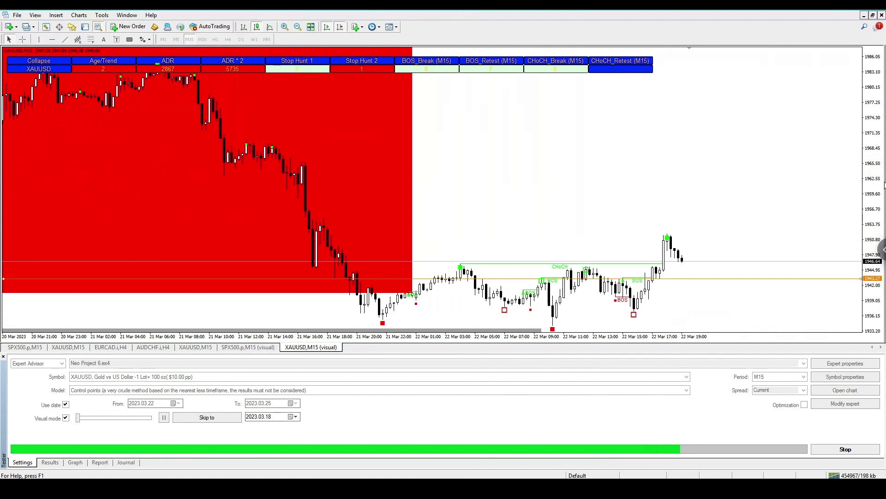
{"action": "left_click_drag", "start_coordinate": [881, 177], "coordinate": [877, 240]}
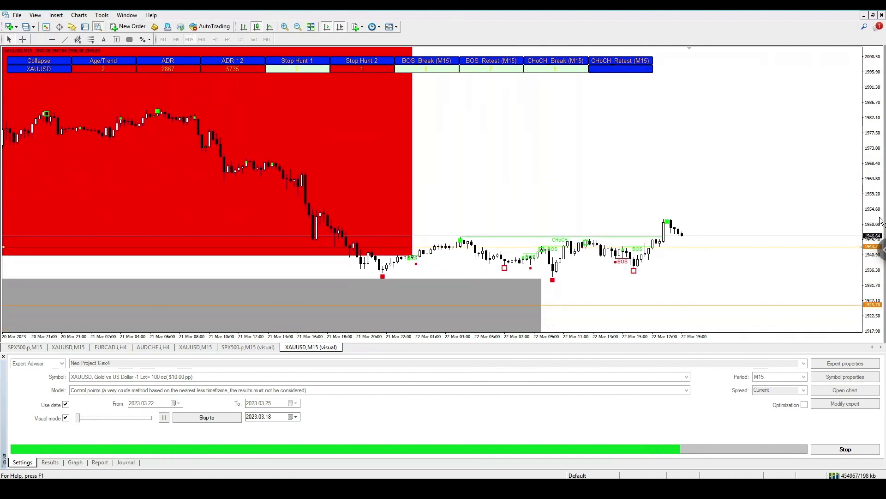
{"action": "left_click_drag", "start_coordinate": [571, 306], "coordinate": [583, 278]}
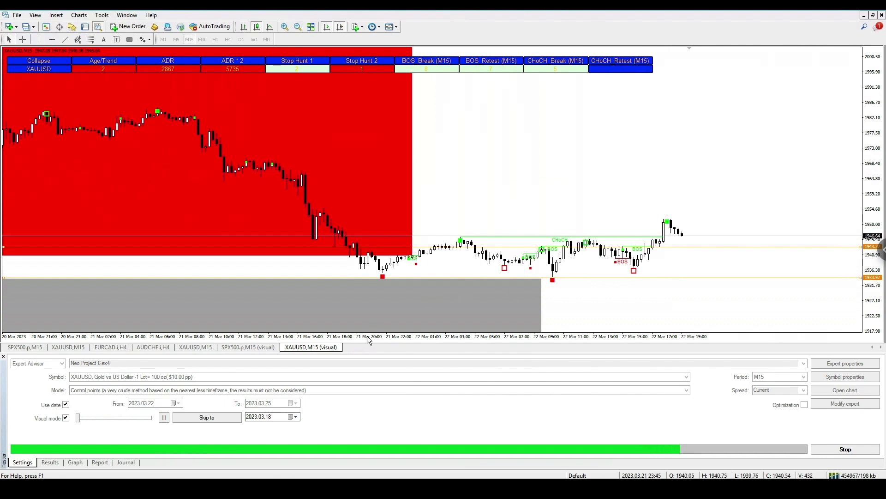
{"action": "mouse_move", "coordinate": [77, 418]}
{"action": "left_mouse_down"}
{"action": "mouse_move", "coordinate": [158, 422]}
{"action": "mouse_move", "coordinate": [77, 418]}
{"action": "left_mouse_up"}
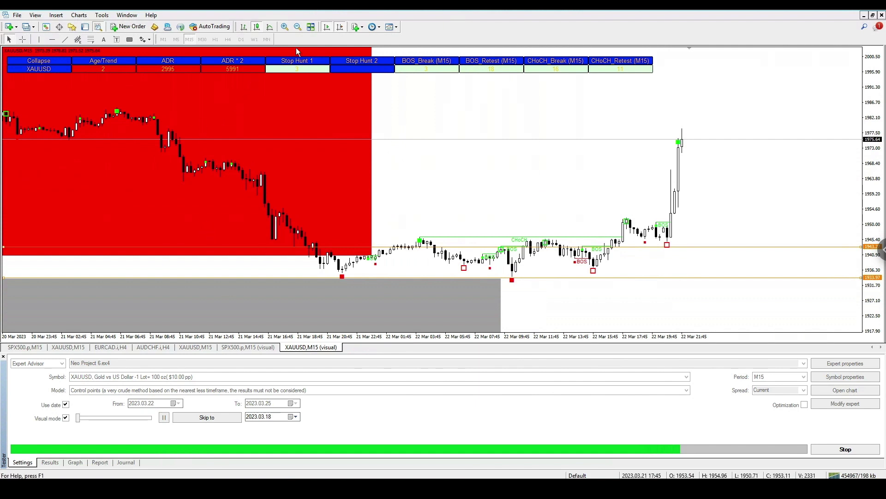
Zoom out and place horizontal lines at 1967.82 and 1983.63.
{"action": "left_click", "coordinate": [298, 26]}
{"action": "left_click_drag", "start_coordinate": [203, 96], "coordinate": [173, 109]}
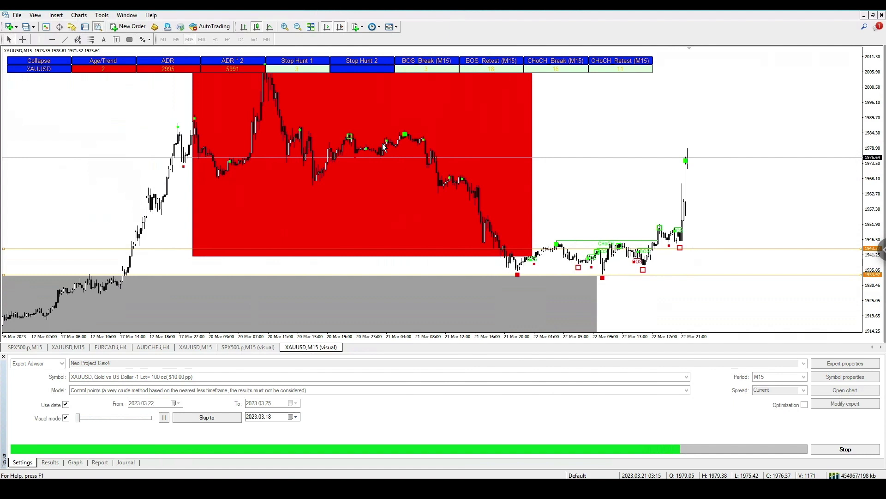
{"action": "left_click", "coordinate": [52, 40]}
{"action": "left_click", "coordinate": [455, 179]}
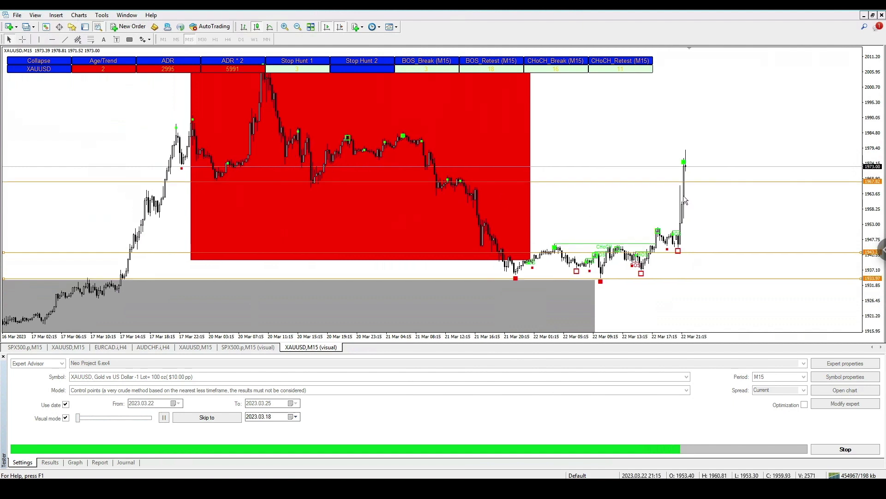
{"action": "left_click", "coordinate": [52, 39]}
{"action": "left_click", "coordinate": [404, 135]}
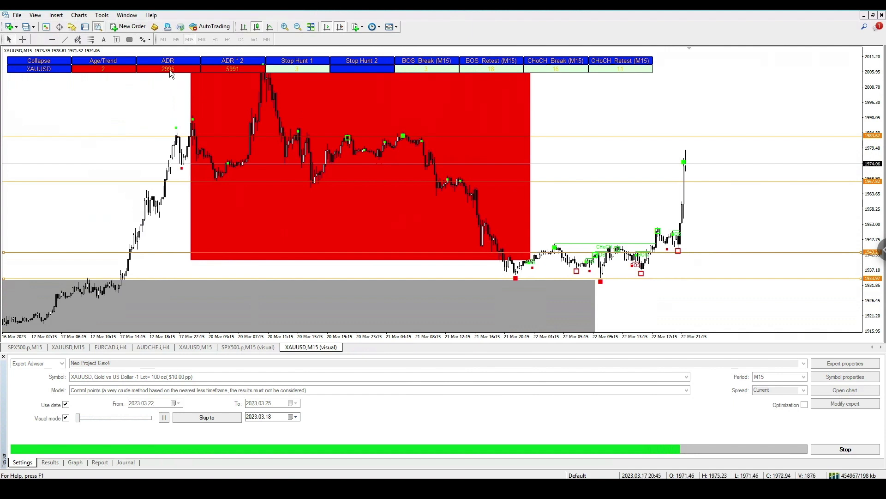
Measure the rally off the zone with the crosshair, then speed the replay to near maximum.
{"action": "middle_click", "coordinate": [587, 194]}
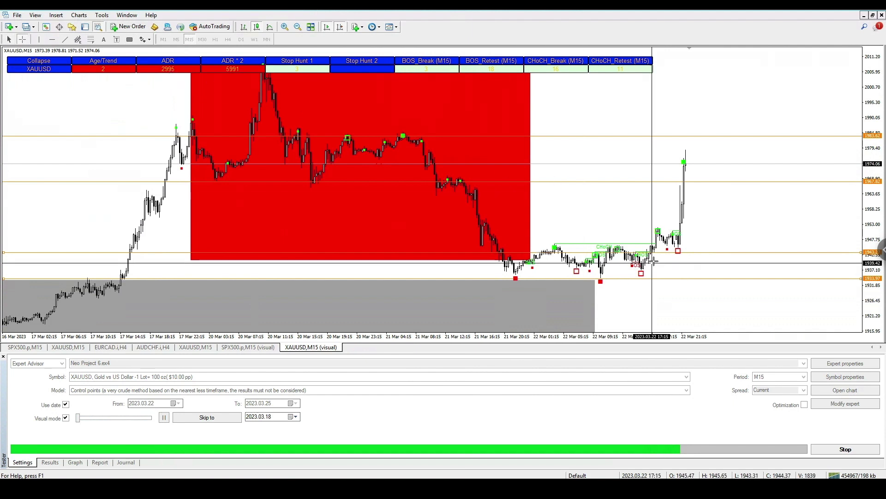
{"action": "left_click_drag", "start_coordinate": [653, 253], "coordinate": [674, 165]}
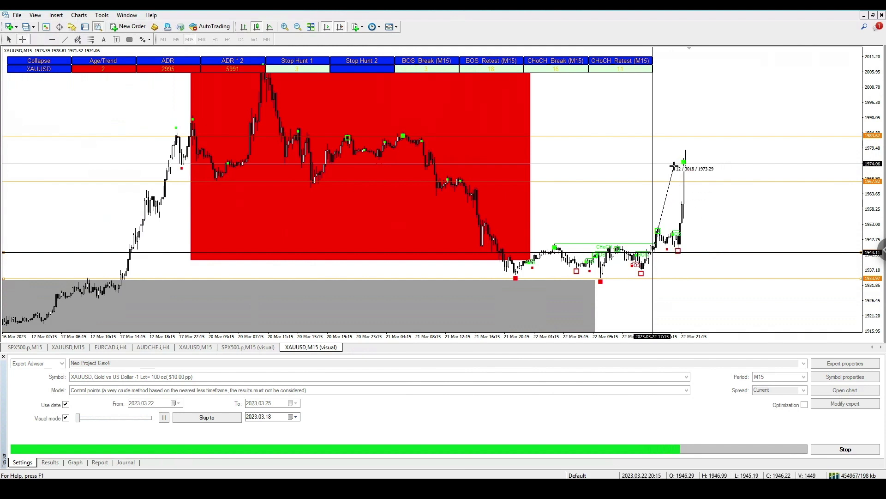
{"action": "left_click_drag", "start_coordinate": [674, 165], "coordinate": [720, 82]}
{"action": "left_click_drag", "start_coordinate": [79, 419], "coordinate": [167, 425]}
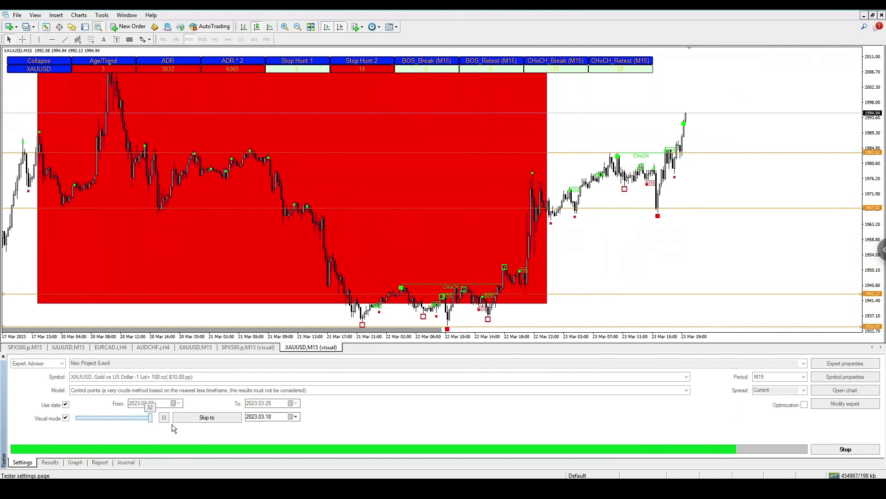
Slow the replay to minimum and measure the rally from the 22 Mar 17:00 low to the latest bar.
{"action": "left_click_drag", "start_coordinate": [150, 418], "coordinate": [1, 391]}
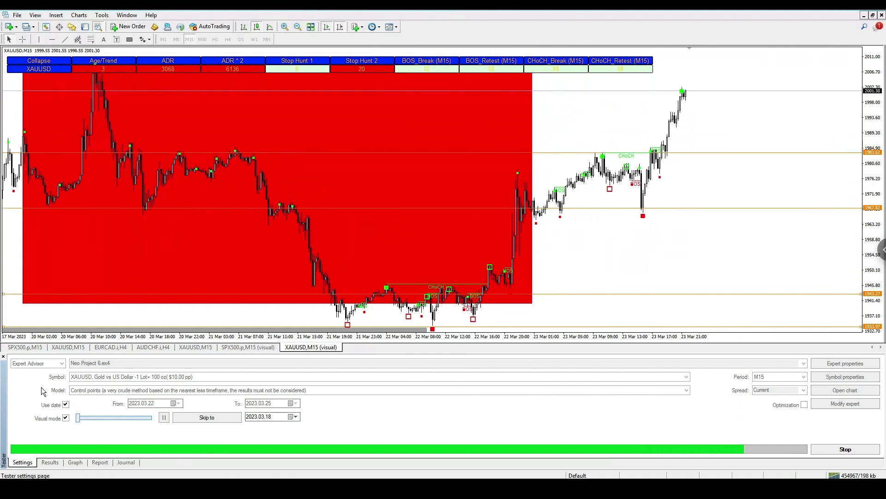
{"action": "middle_click", "coordinate": [466, 256]}
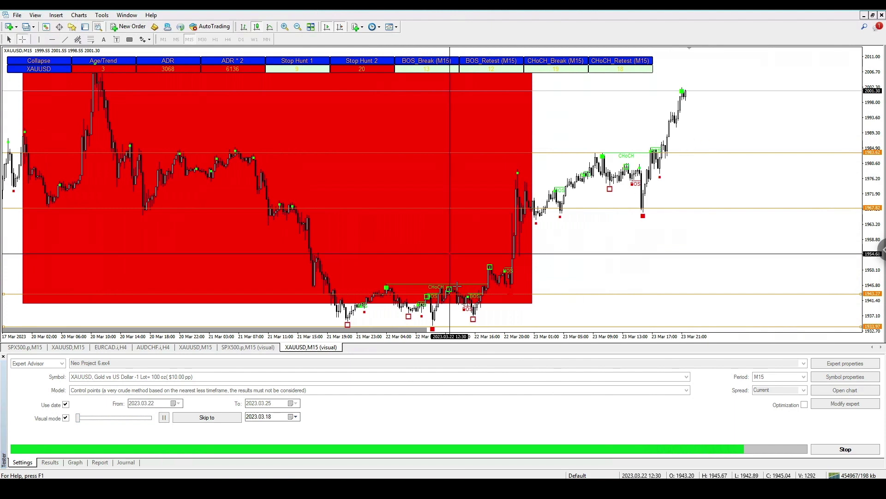
{"action": "left_click_drag", "start_coordinate": [484, 293], "coordinate": [686, 84]}
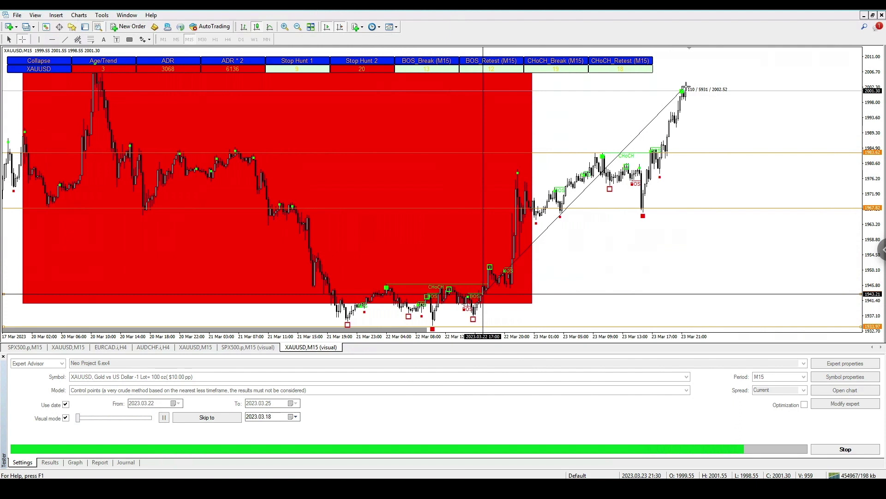
{"action": "left_click_drag", "start_coordinate": [686, 85], "coordinate": [686, 84]}
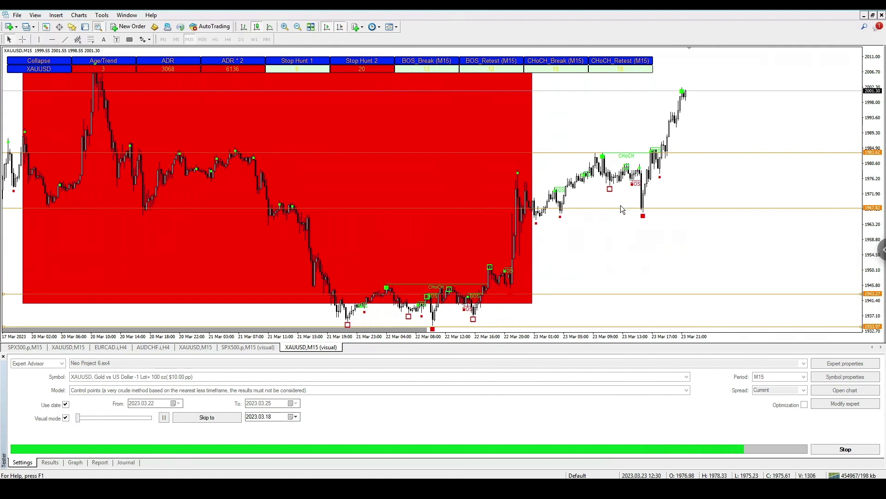